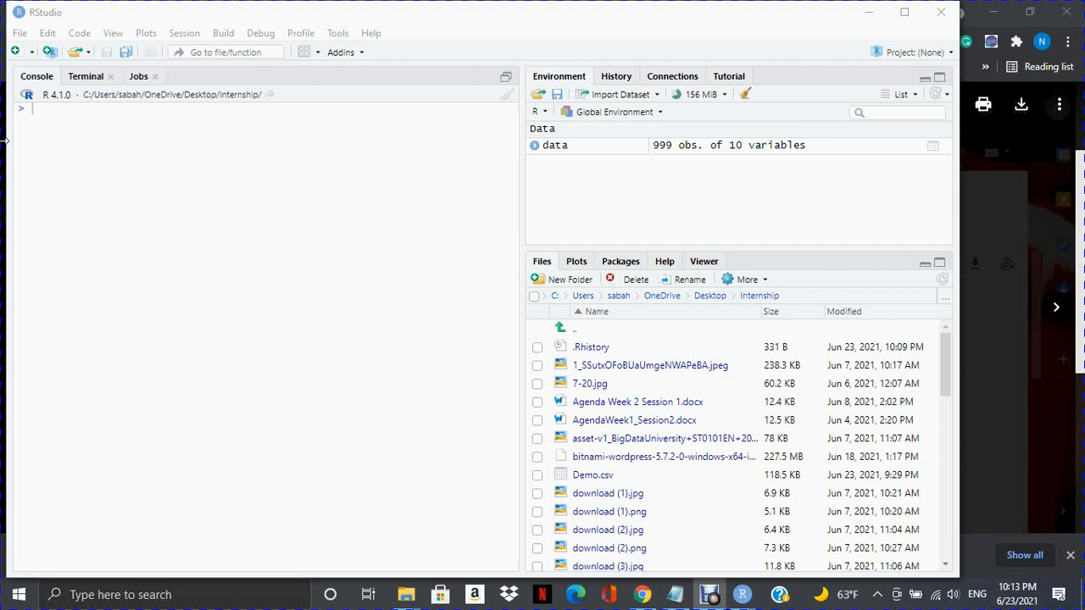
Load Demo.csv into the variable data by rerunning data <- read.csv("Demo.csv") from the console history.
click(97, 124)
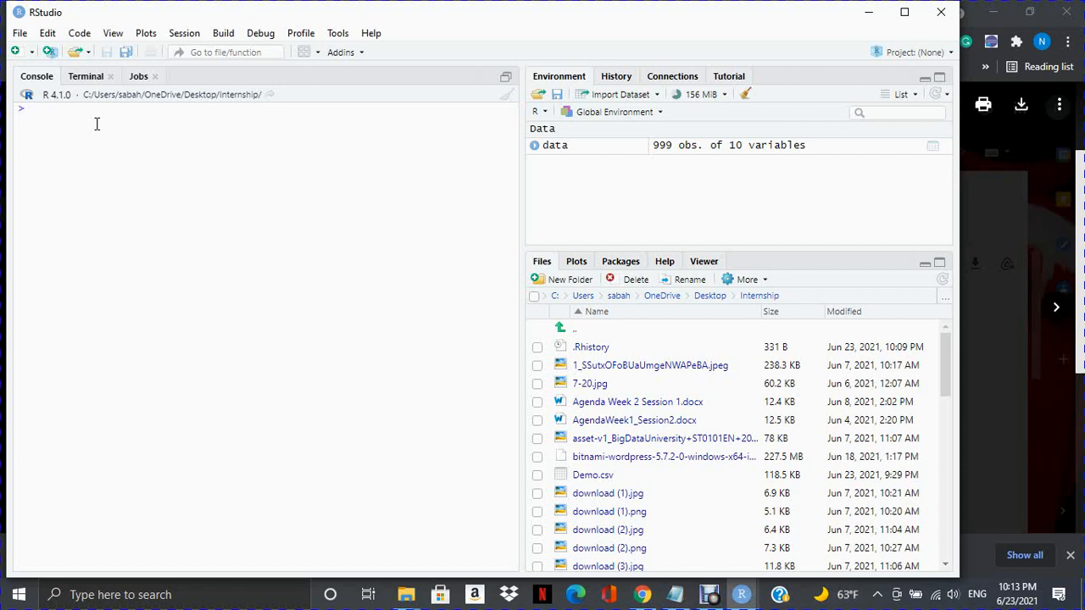
key(Up)
key(Up)
key(Return)
Display the structure of the imported data frame with str(data).
text(str)
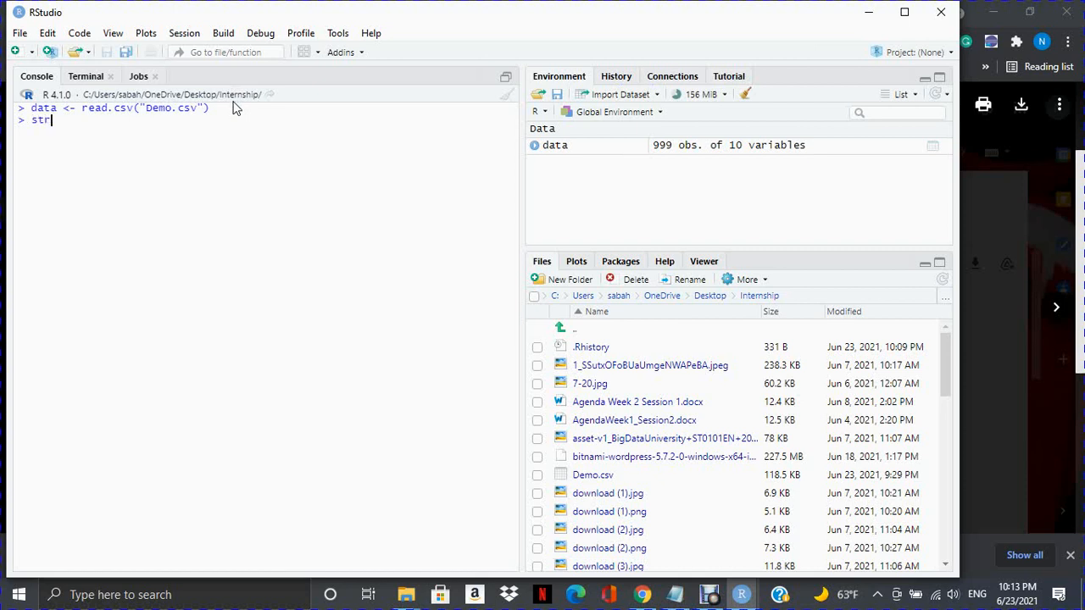
text((da)
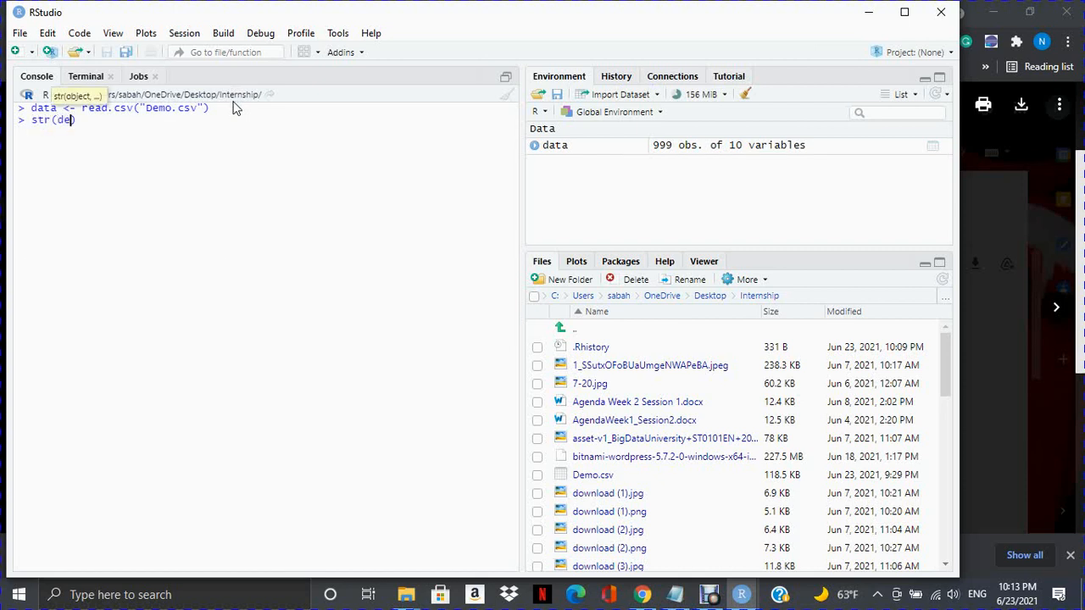
text(ta)
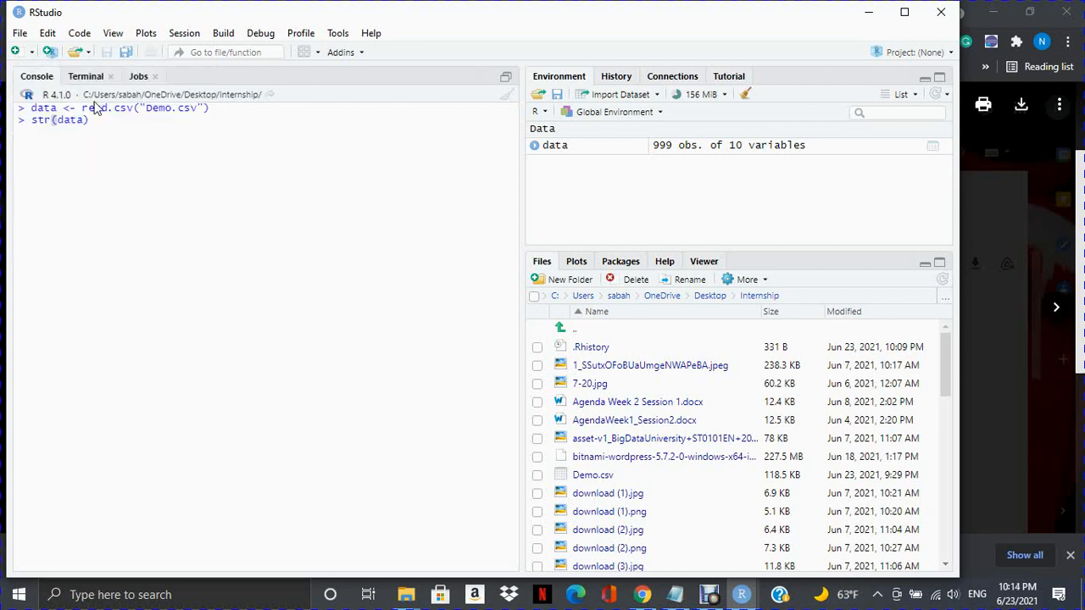
key(Return)
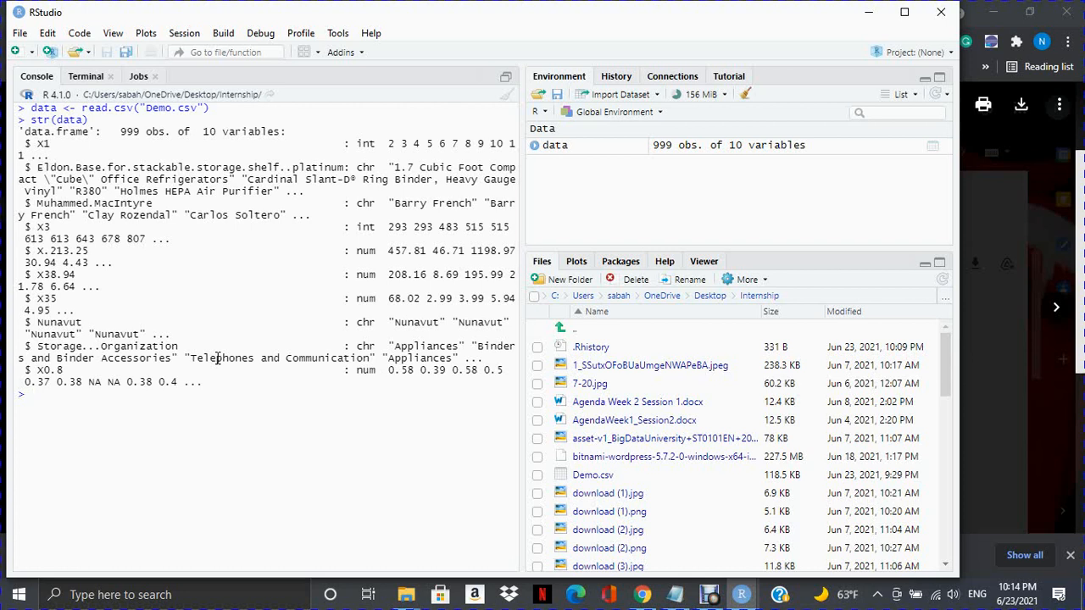
Generate 100 random normal values and store them in x with x <- rnorm(100).
text(x <-)
text(rnorm(100)
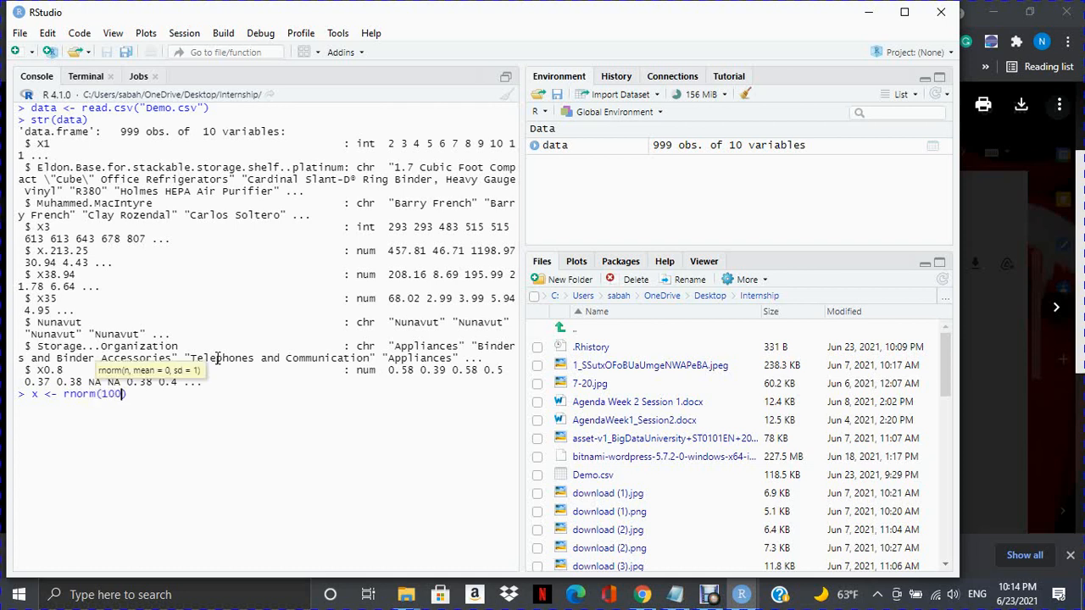
text())
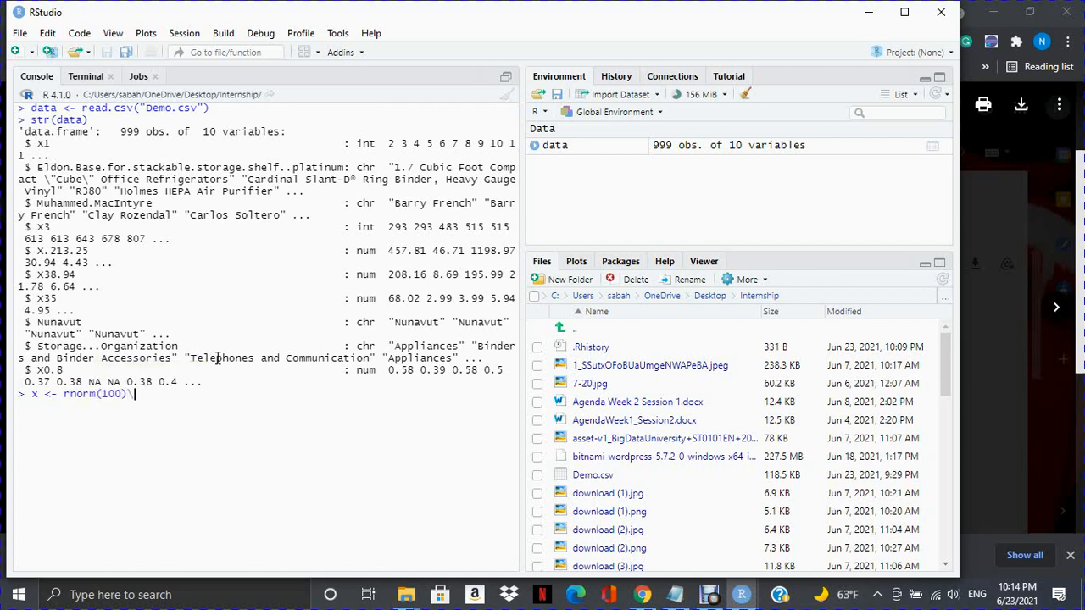
key(Return)
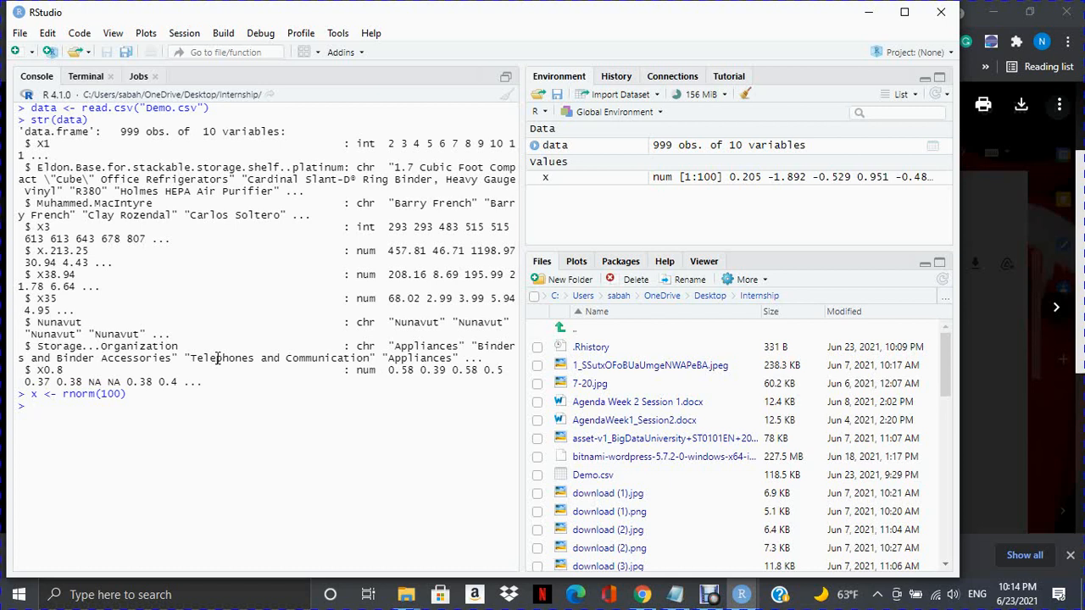
Display the structure of the random vector with str(x).
text(str()
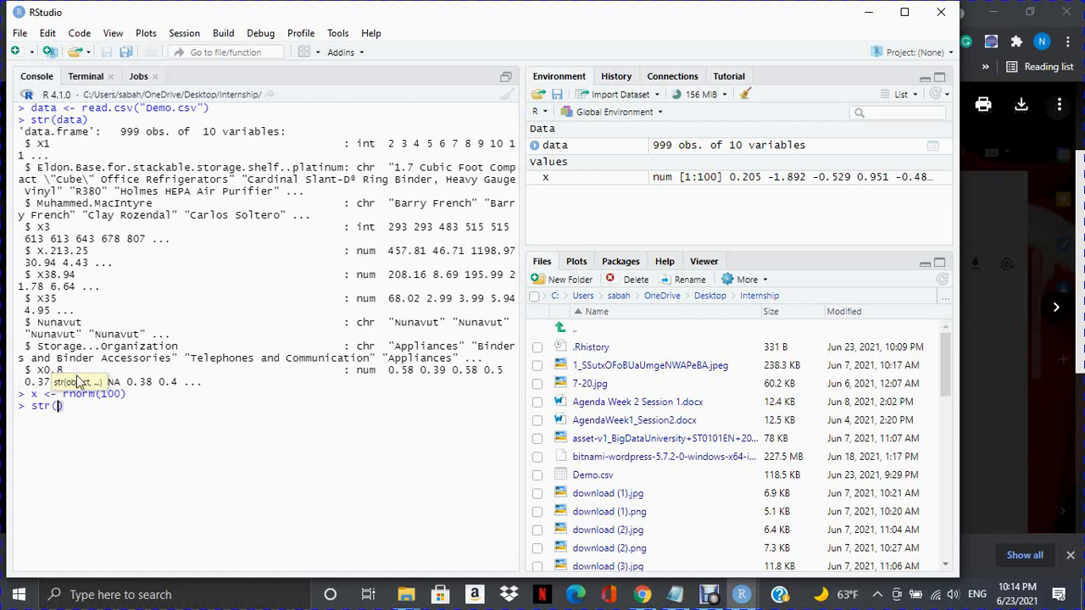
text(x)
key(Return)
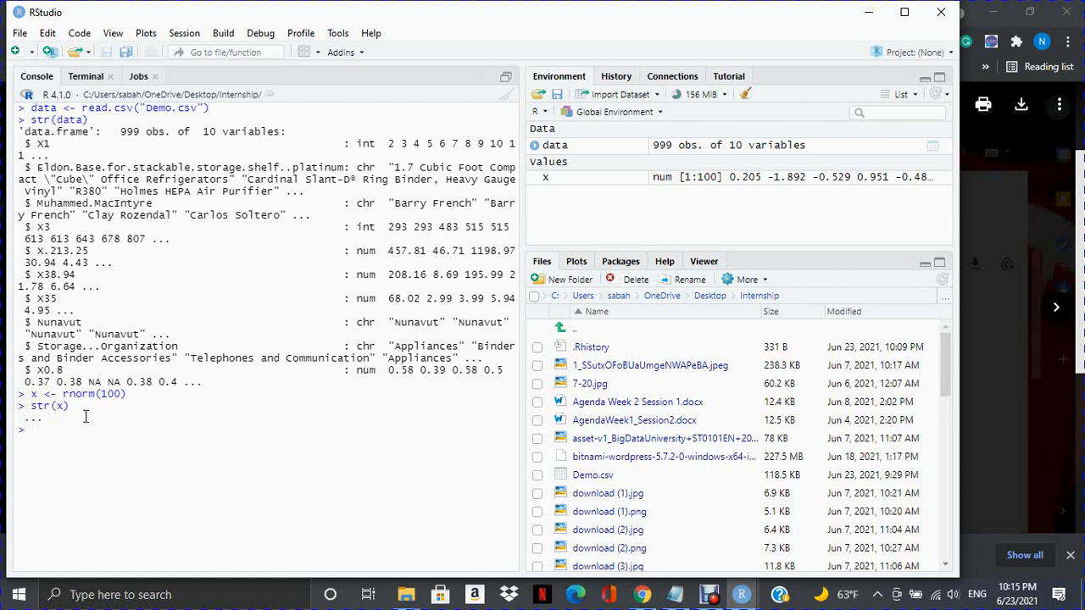
Check the vector's size with length(x) and print all values of x in the console.
text(leng)
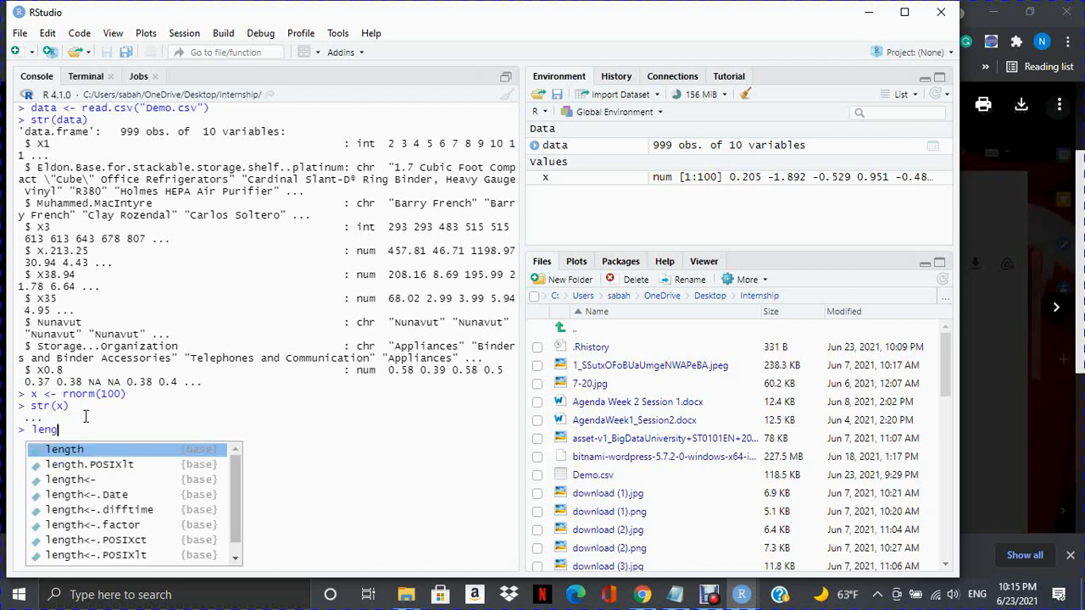
key(Return)
text(x)
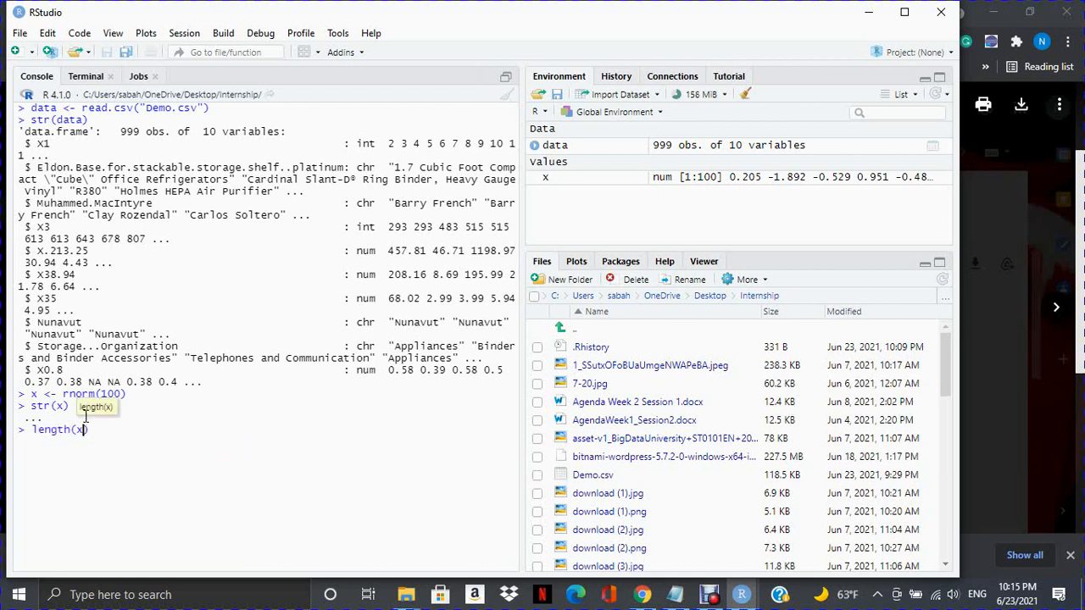
key(Return)
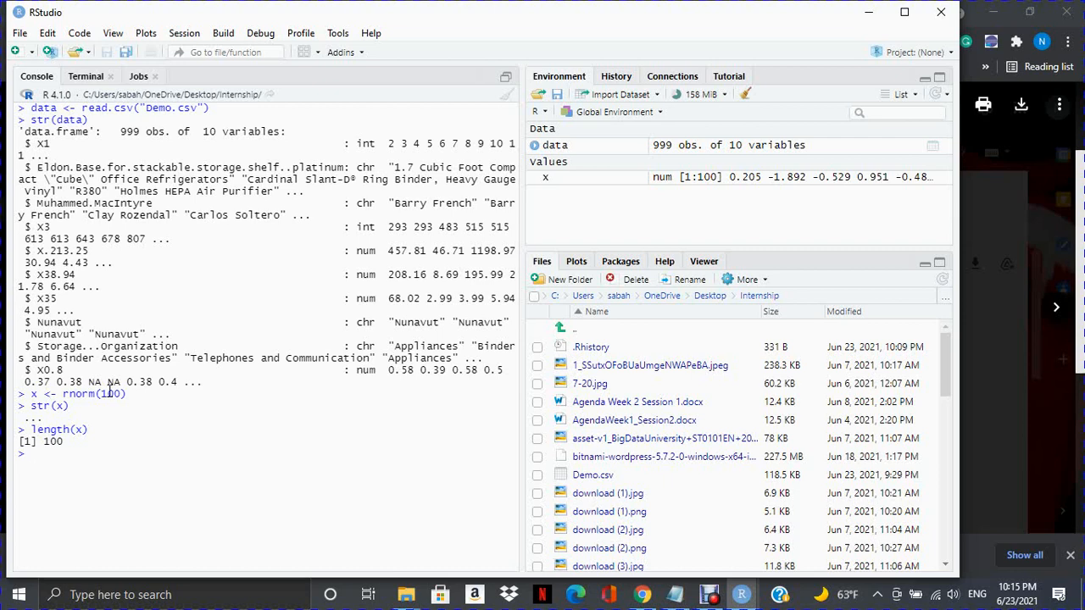
text(x)
key(Return)
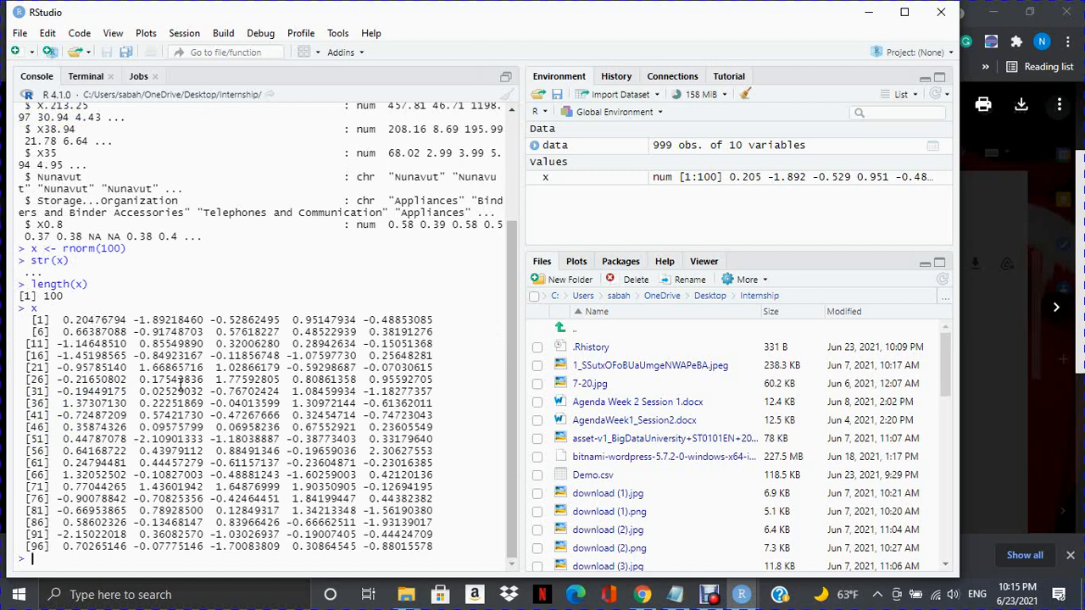
Plot a histogram of the random values with hist(x).
text(hist)
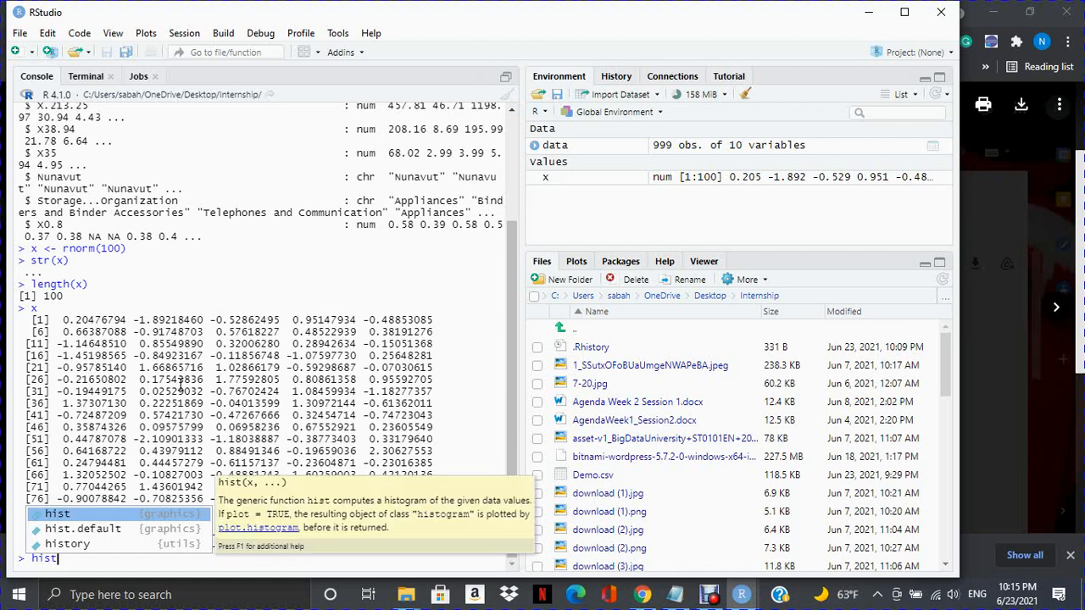
text((x)
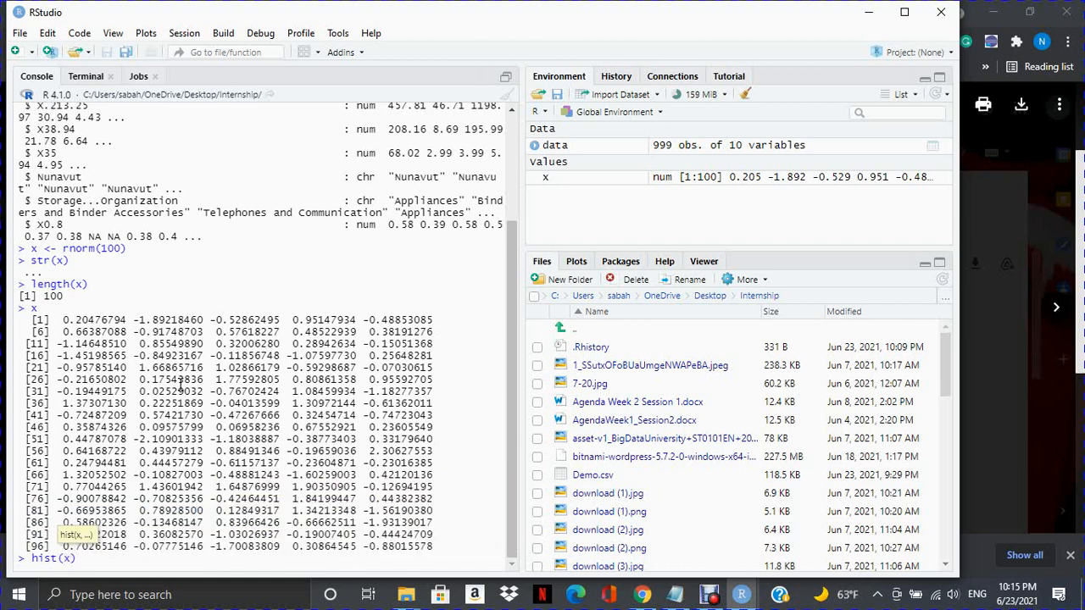
key(Return)
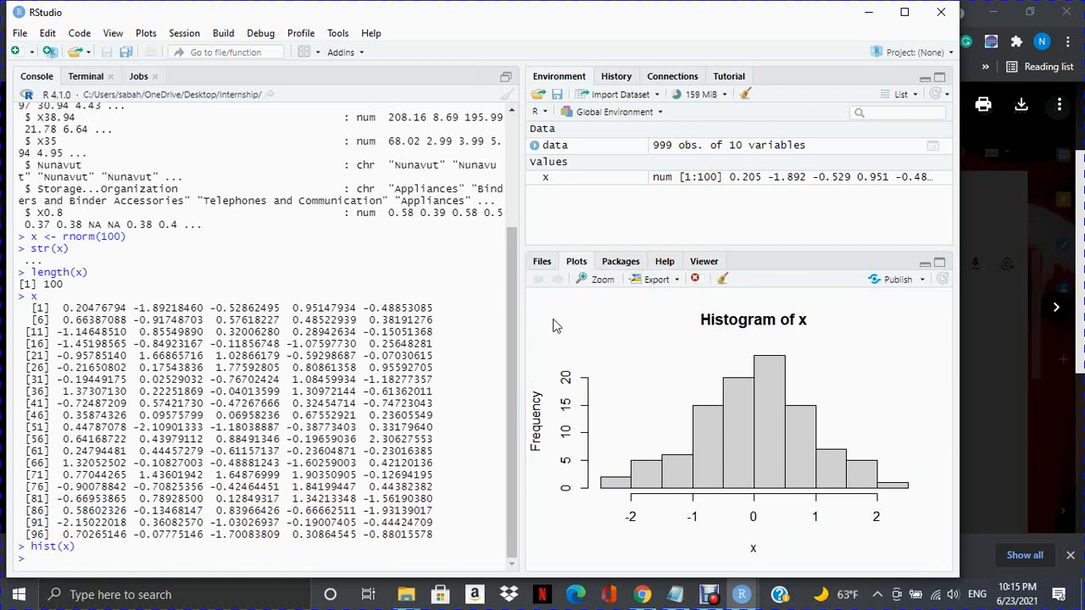
click(657, 280)
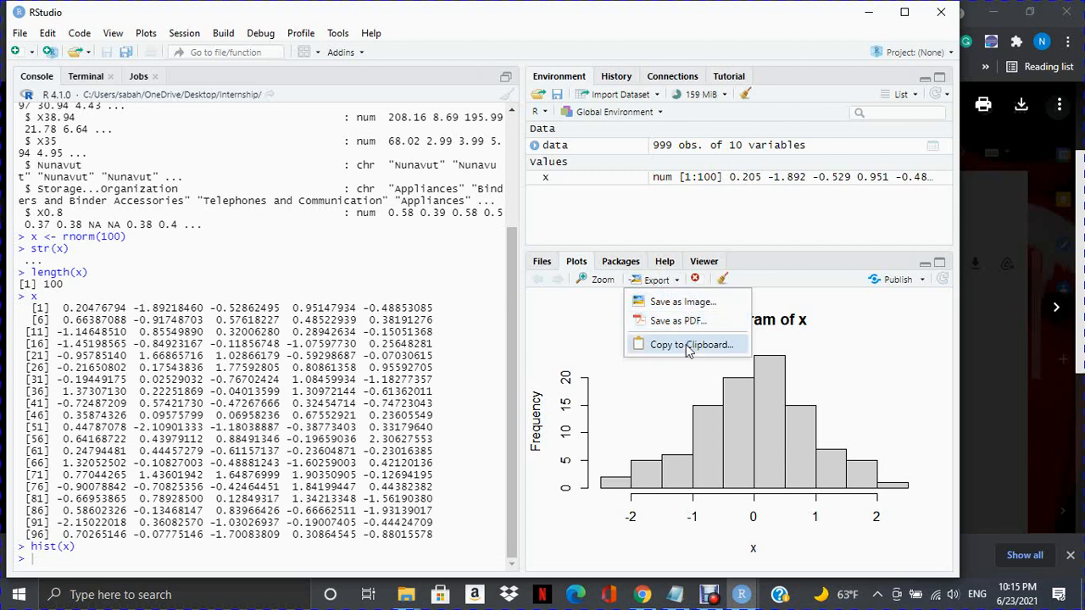
click(629, 263)
click(576, 263)
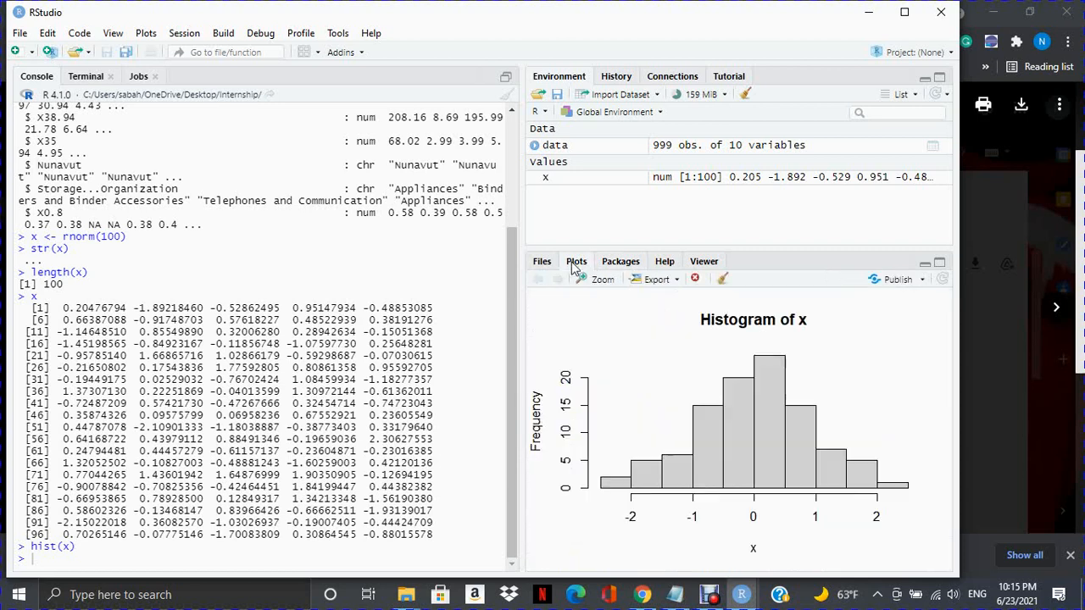
click(545, 264)
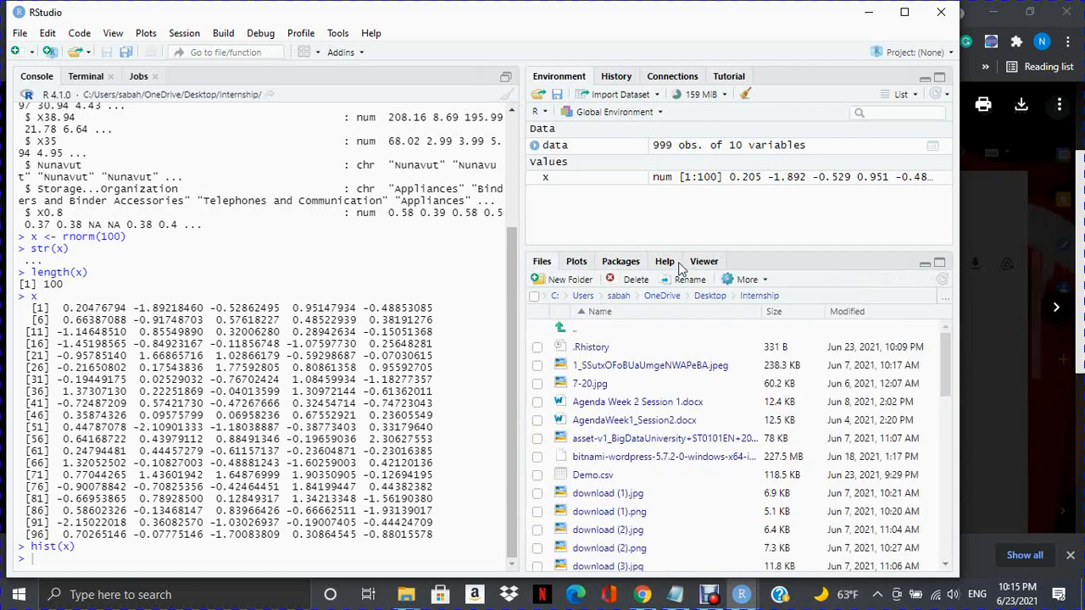
click(577, 264)
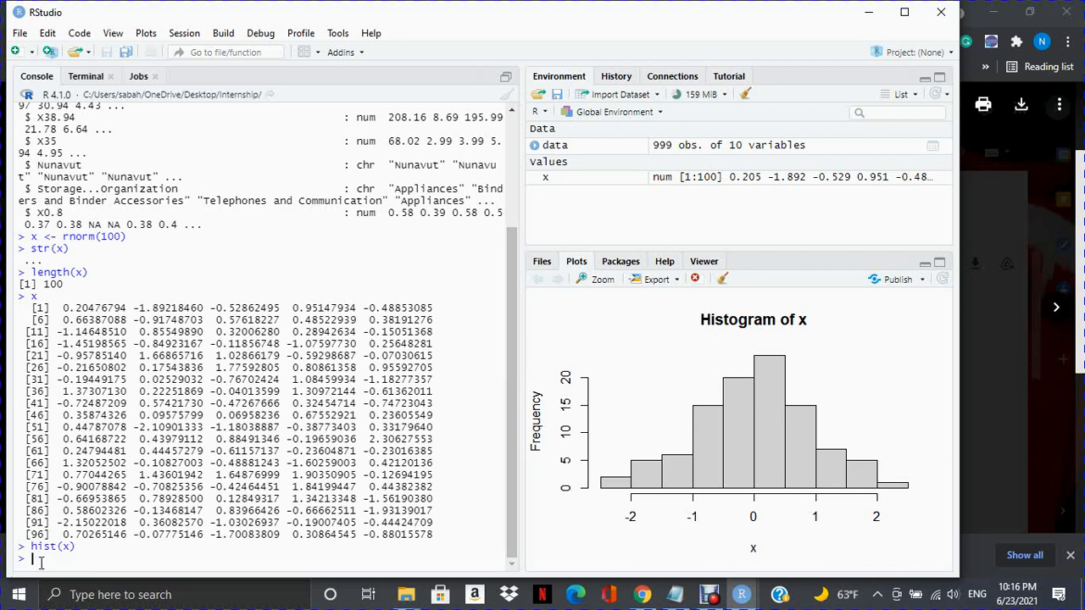
Open the documentation for date histograms by running ?hist.Date in the console.
text(?hist)
key(Down)
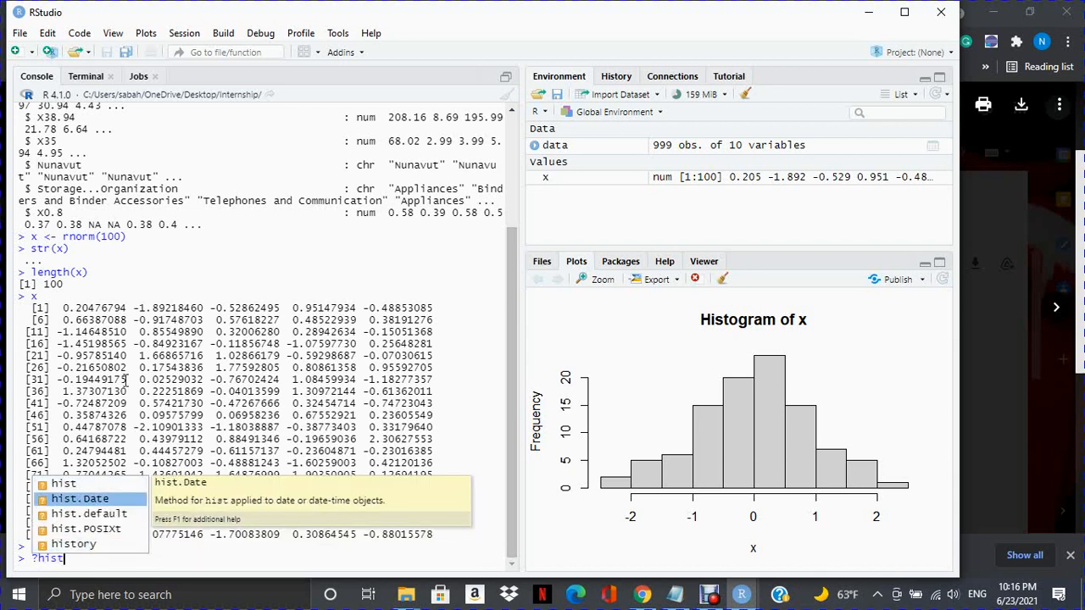
key(Return)
key(Return)
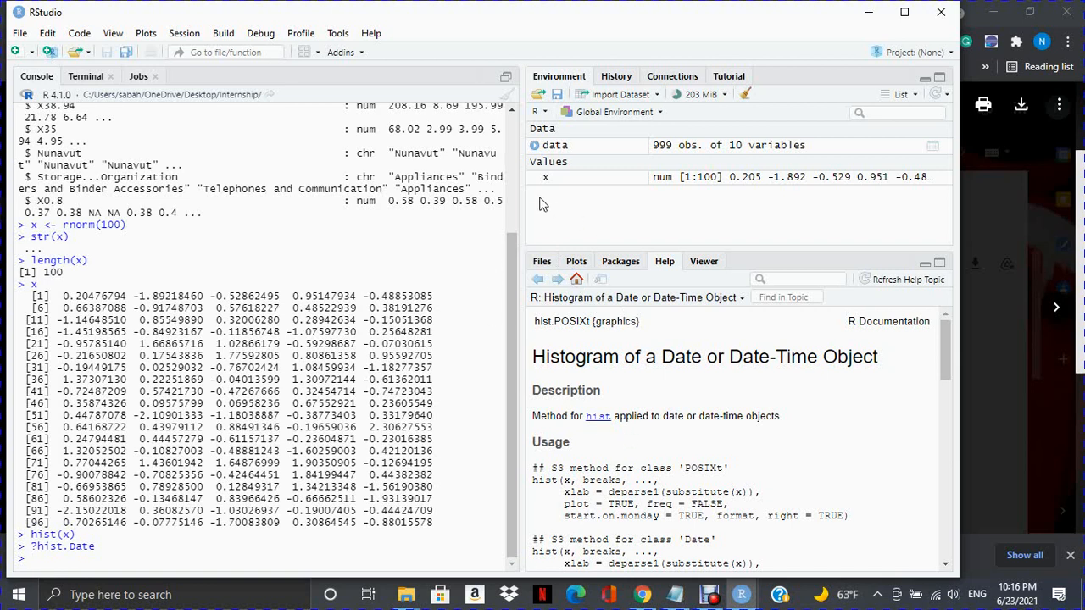
Return to the histogram of x, view it enlarged in a separate window, and close that window.
click(576, 263)
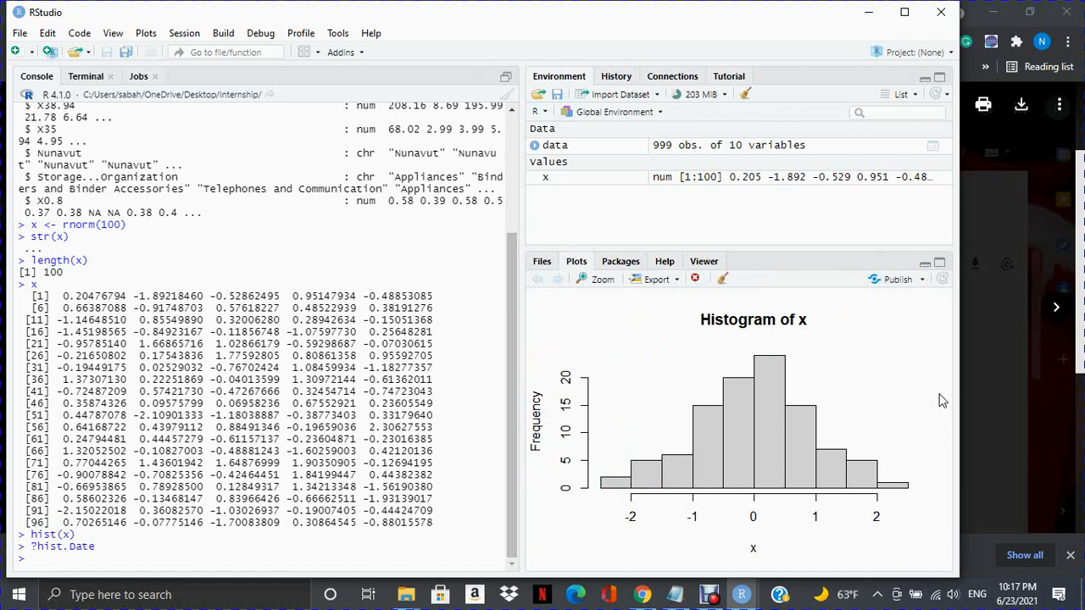
click(603, 280)
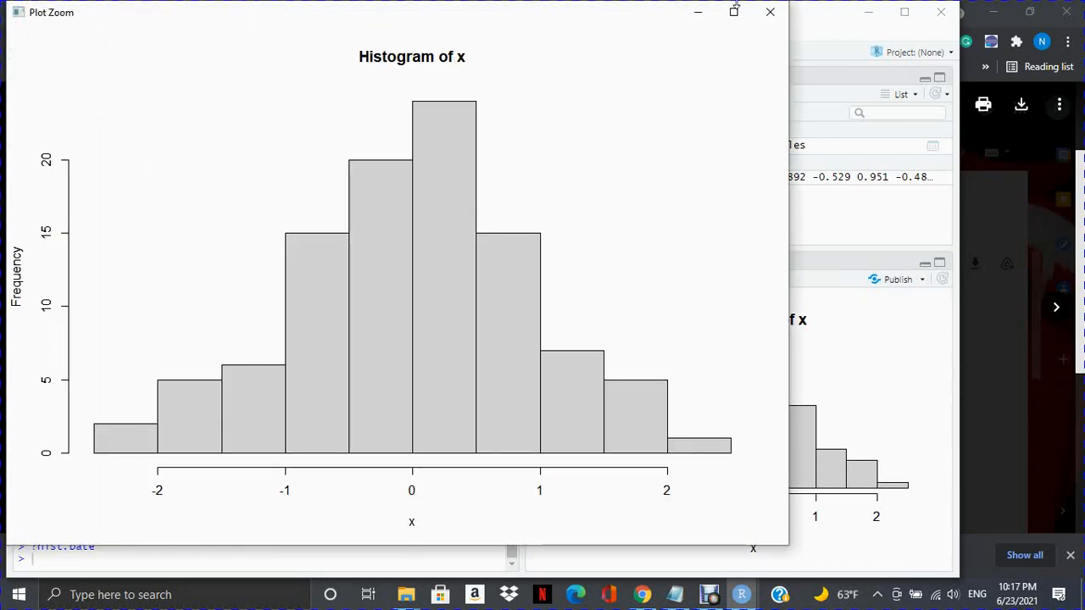
click(768, 12)
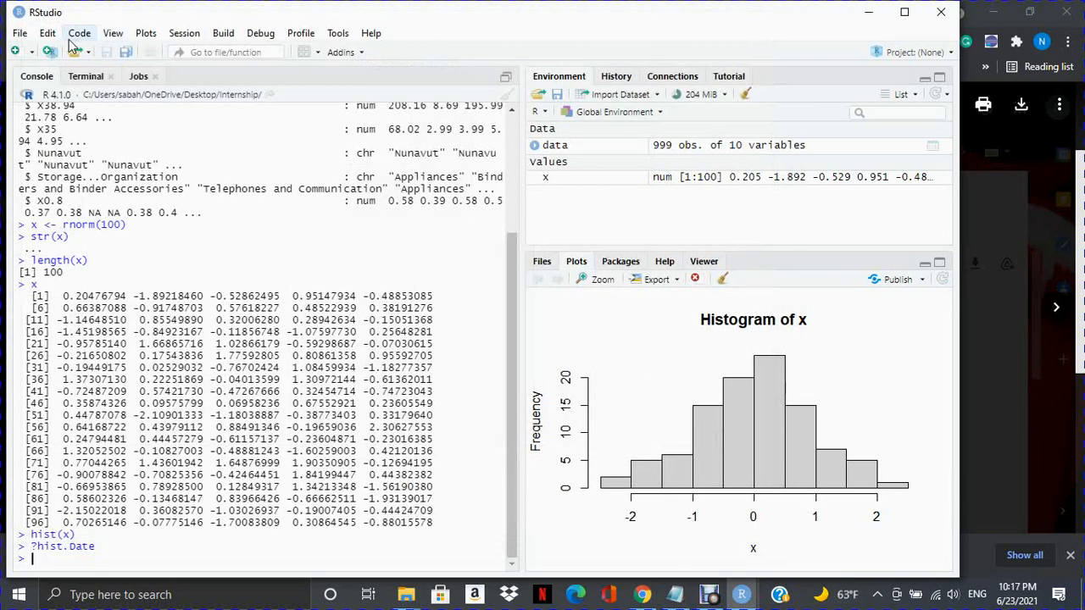
click(19, 32)
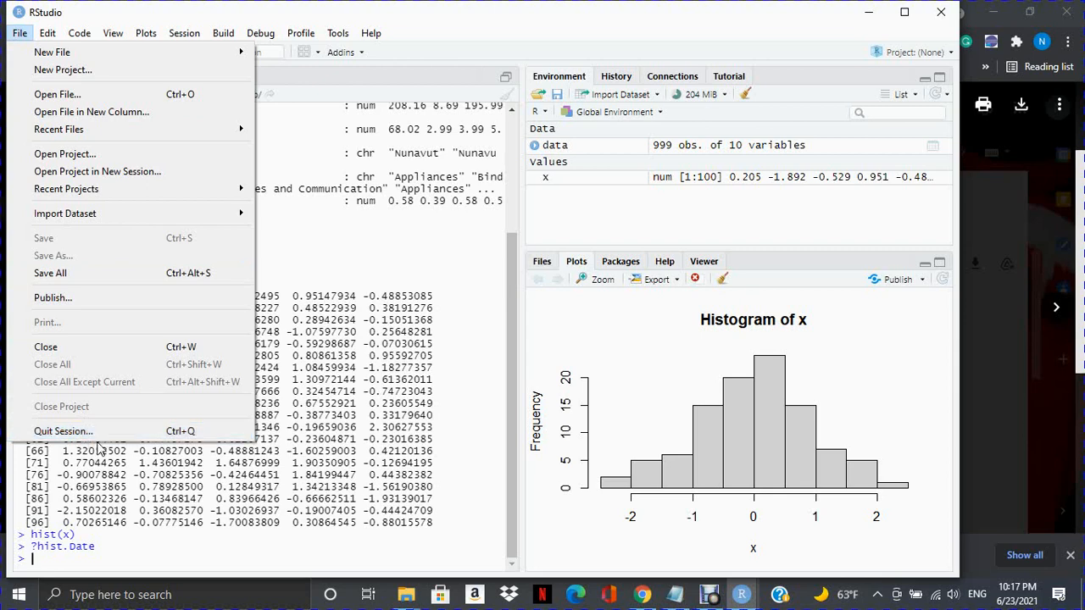
click(63, 432)
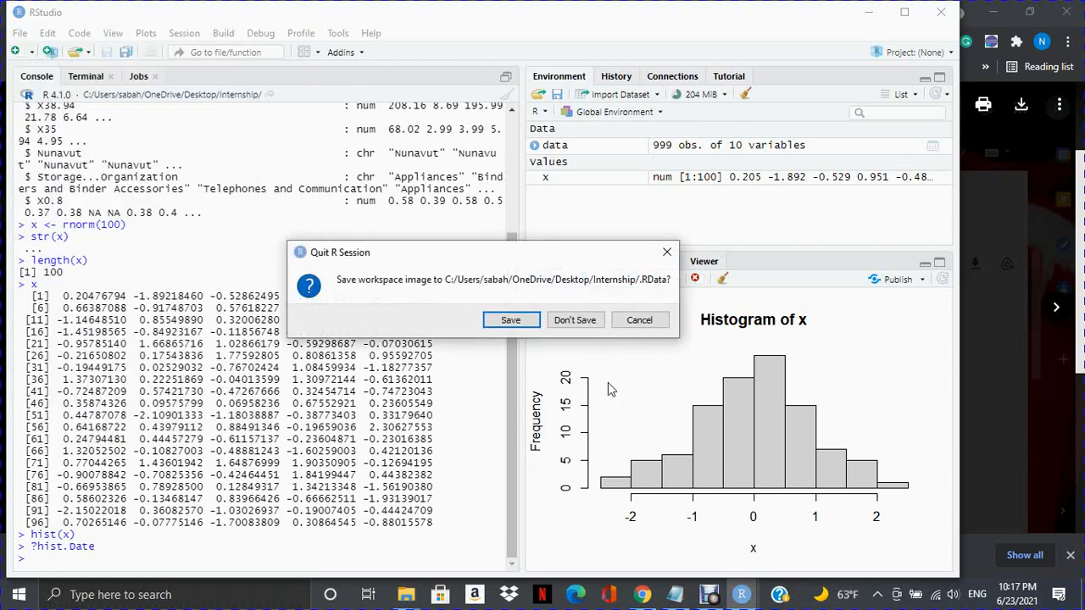
click(638, 319)
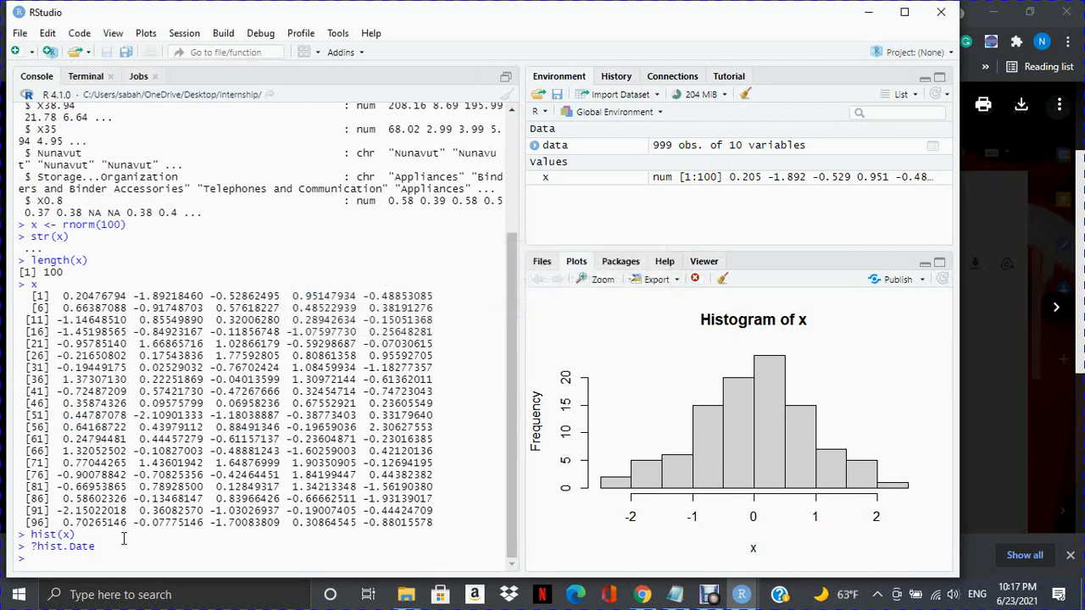
Run quit() in the console to end the R session and bring the full save-workspace question into view.
text(quit())
key(Return)
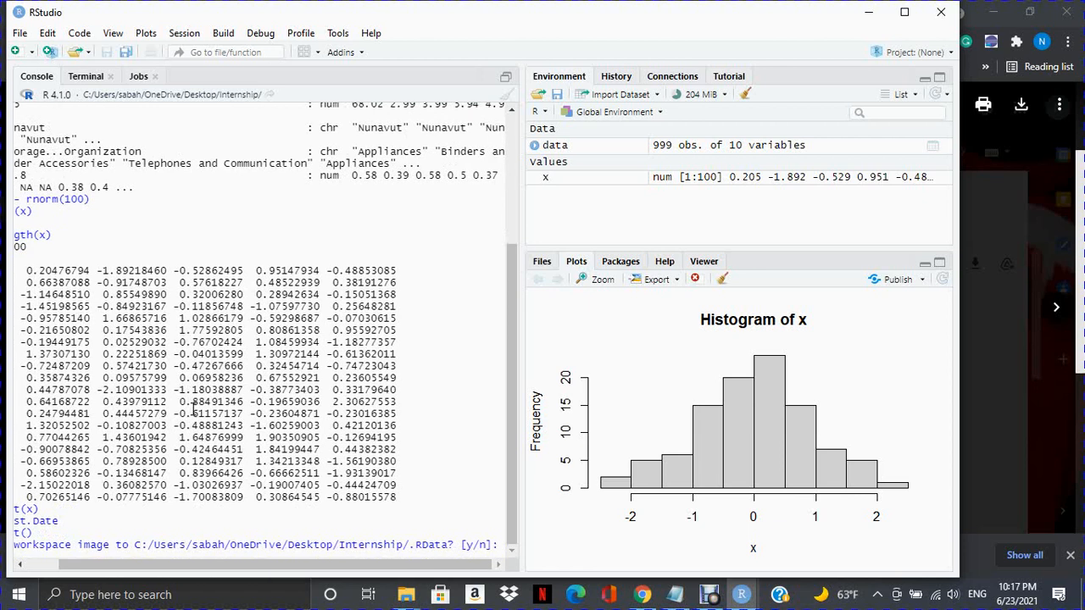
key(Return)
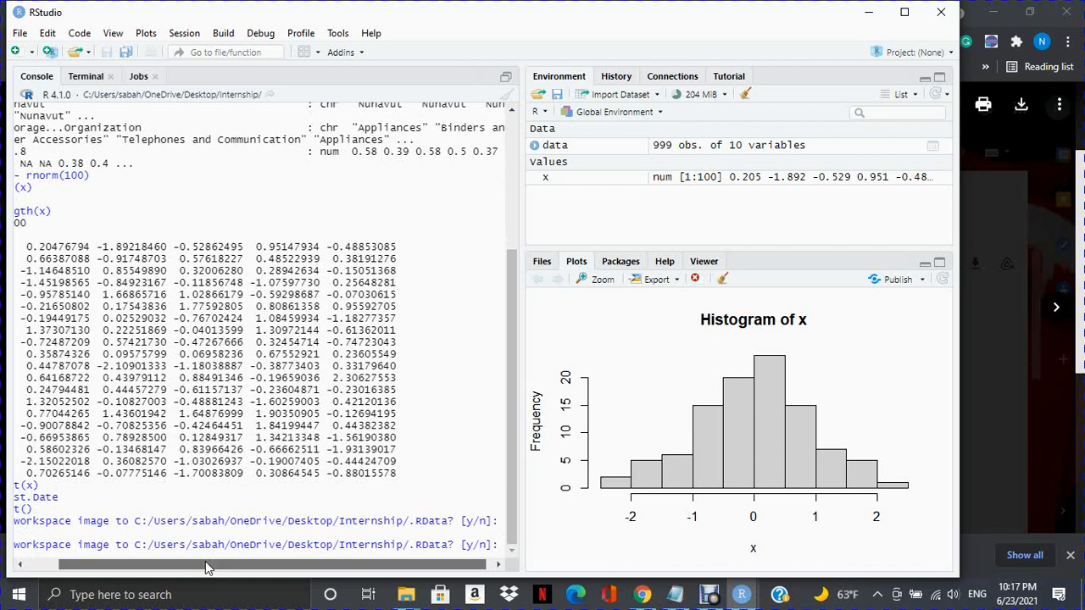
drag(206, 562, 65, 562)
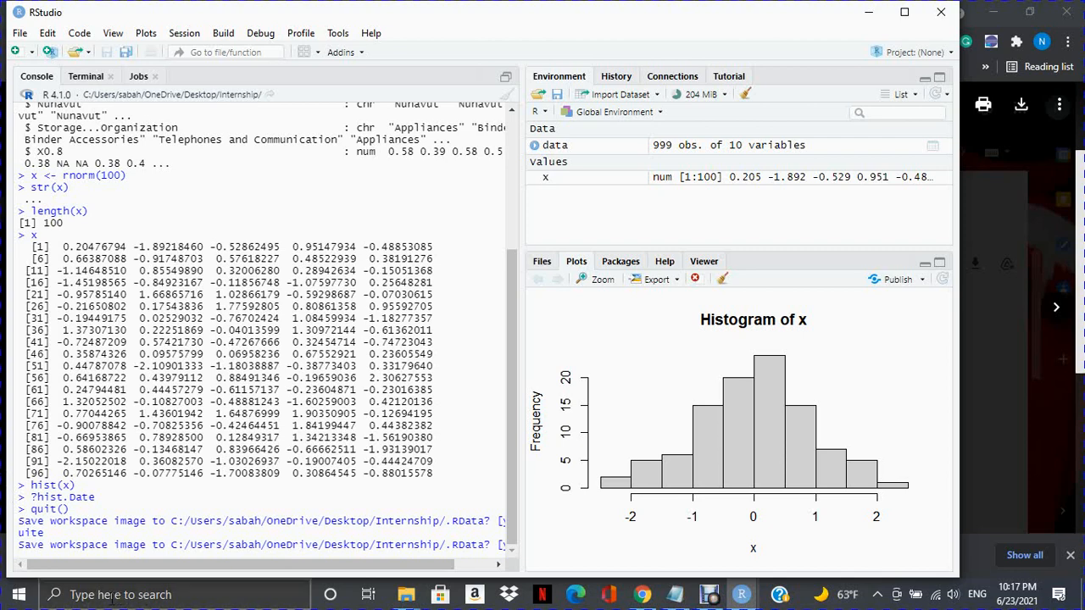
click(19, 33)
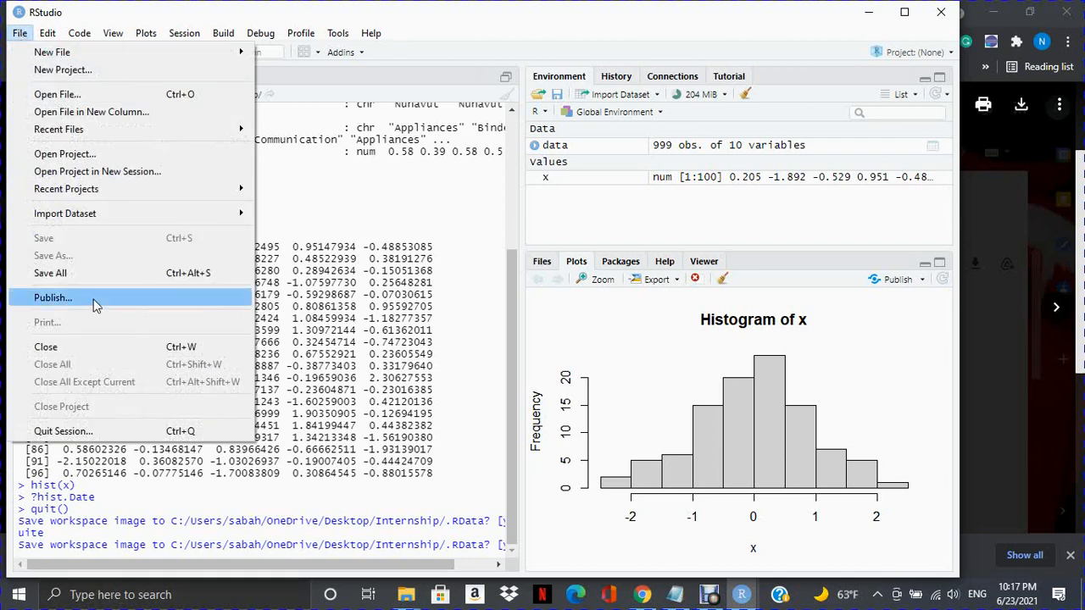
click(105, 431)
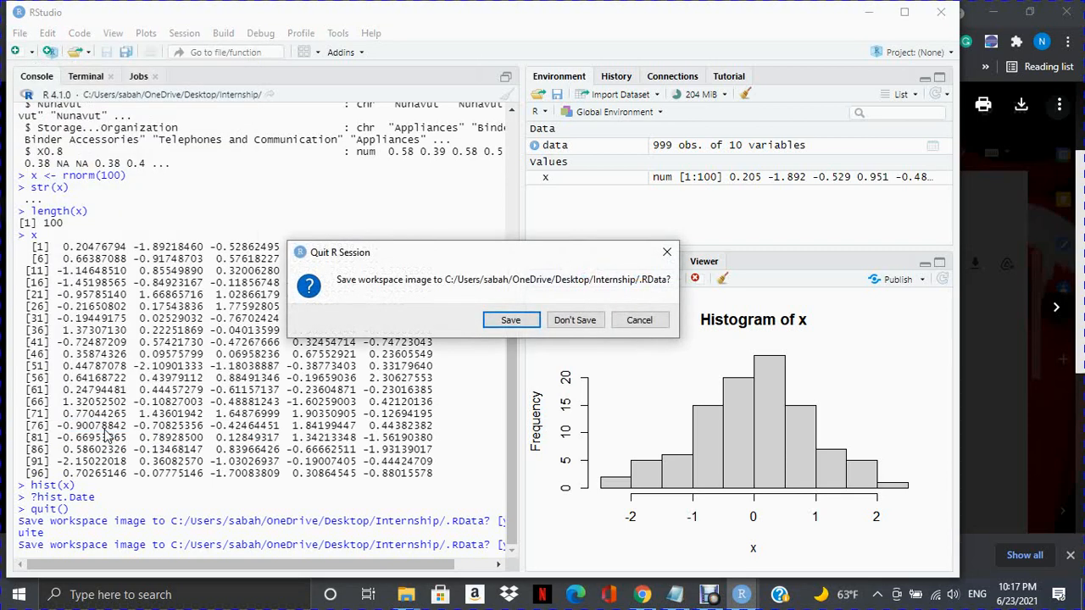
click(650, 326)
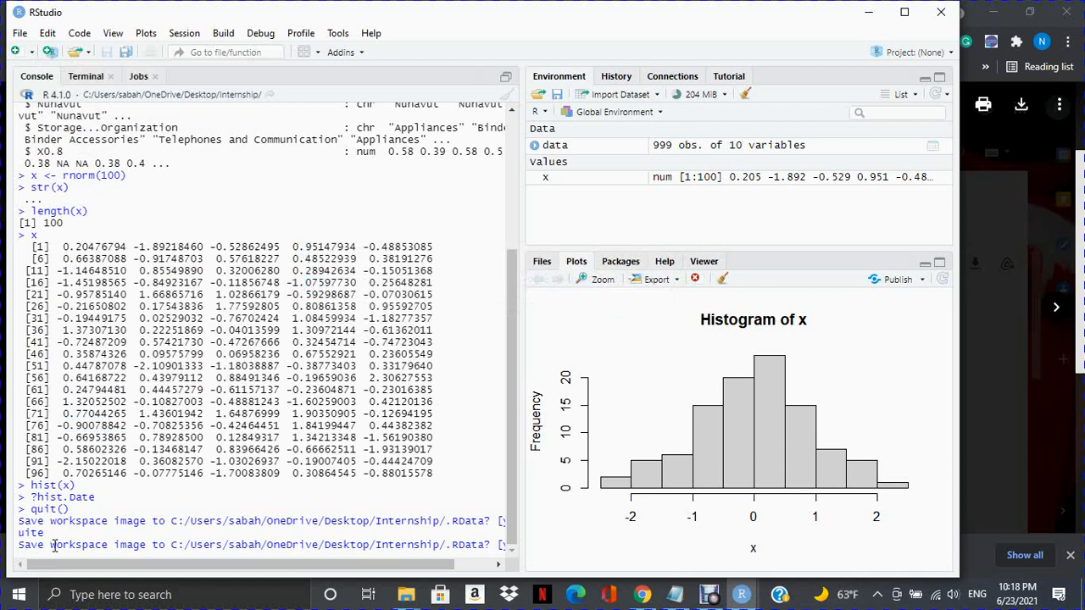
Try to quit the R session without saving the workspace image to .RData.
double_click(78, 545)
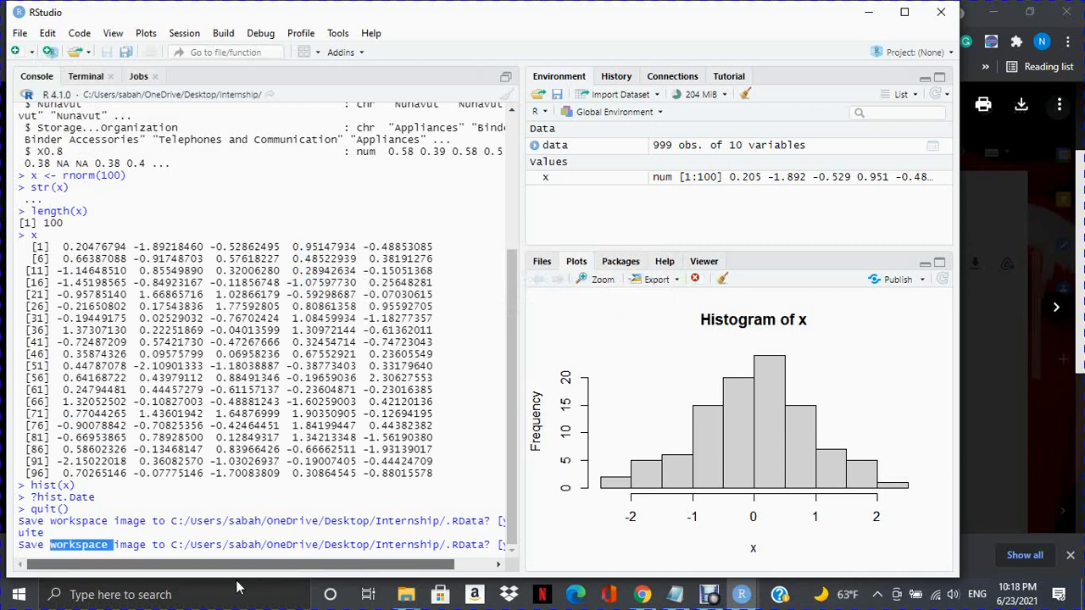
click(19, 33)
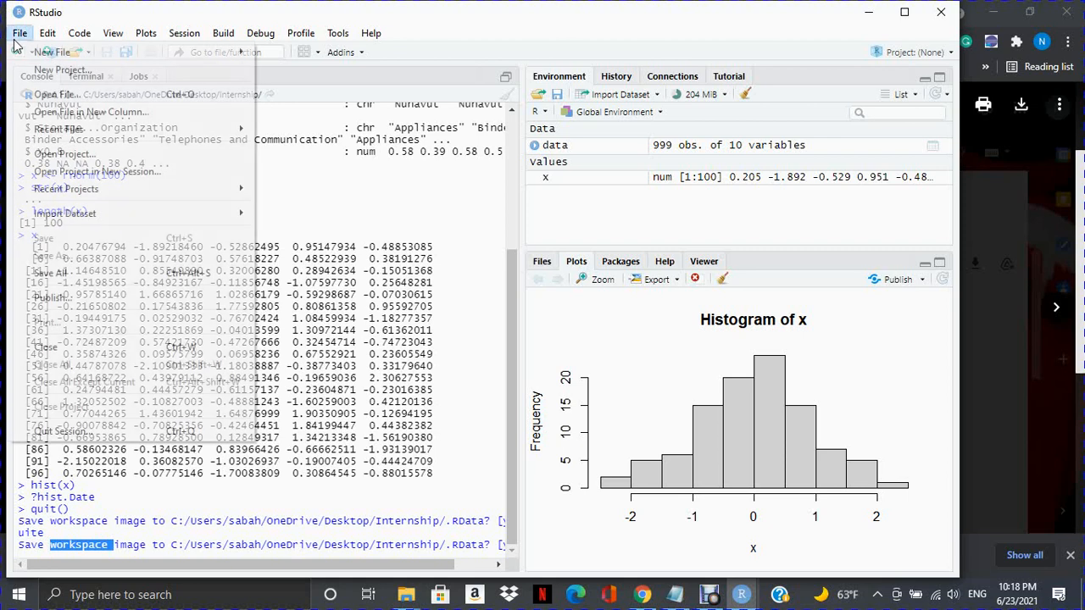
click(133, 431)
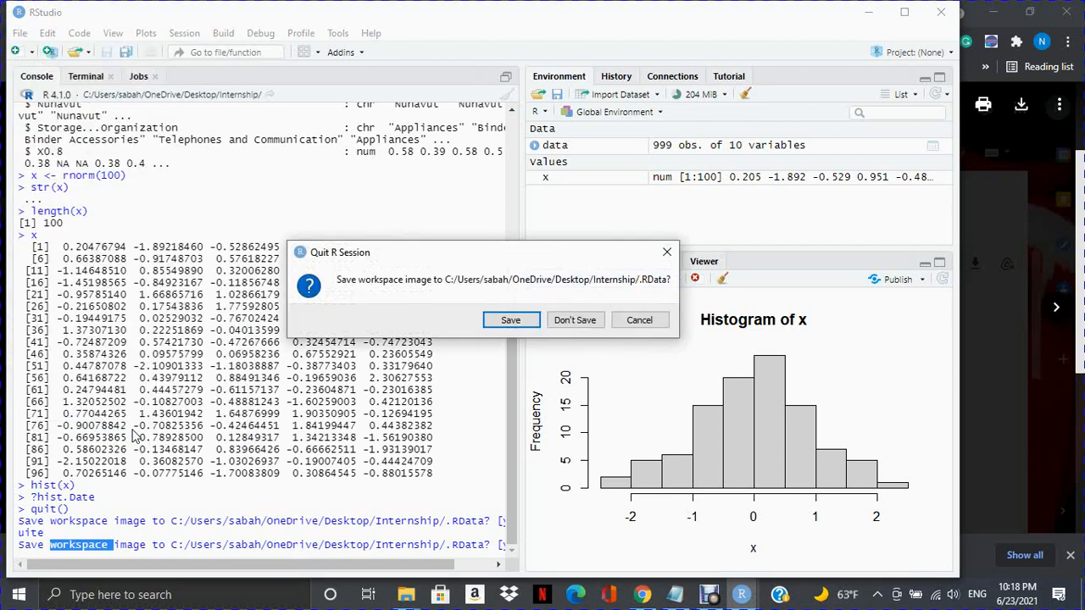
click(575, 320)
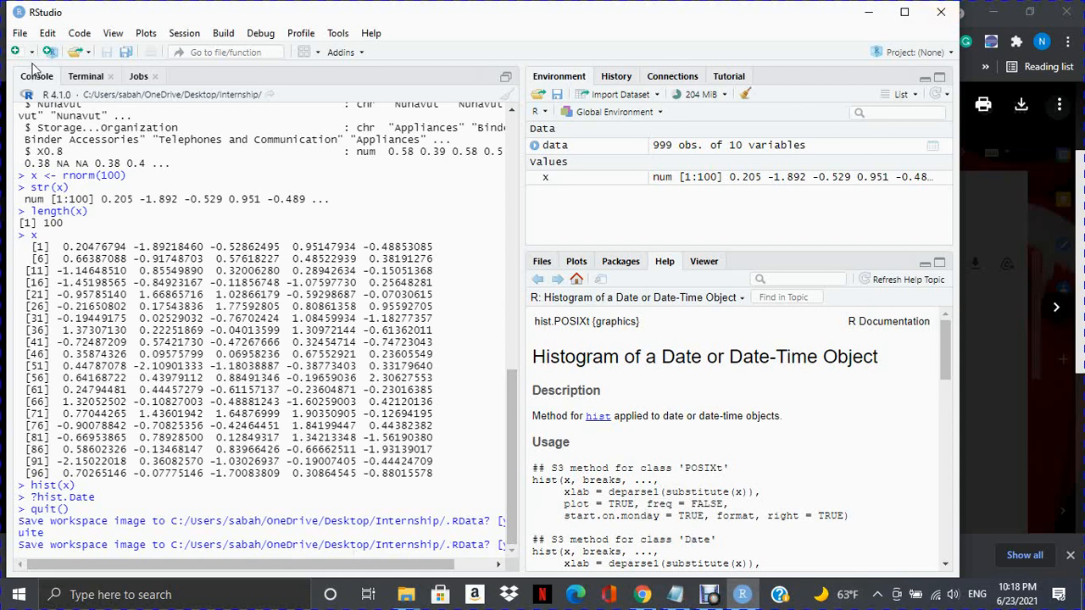
Clear the console output and quit the R session without saving the workspace image.
click(48, 33)
click(119, 264)
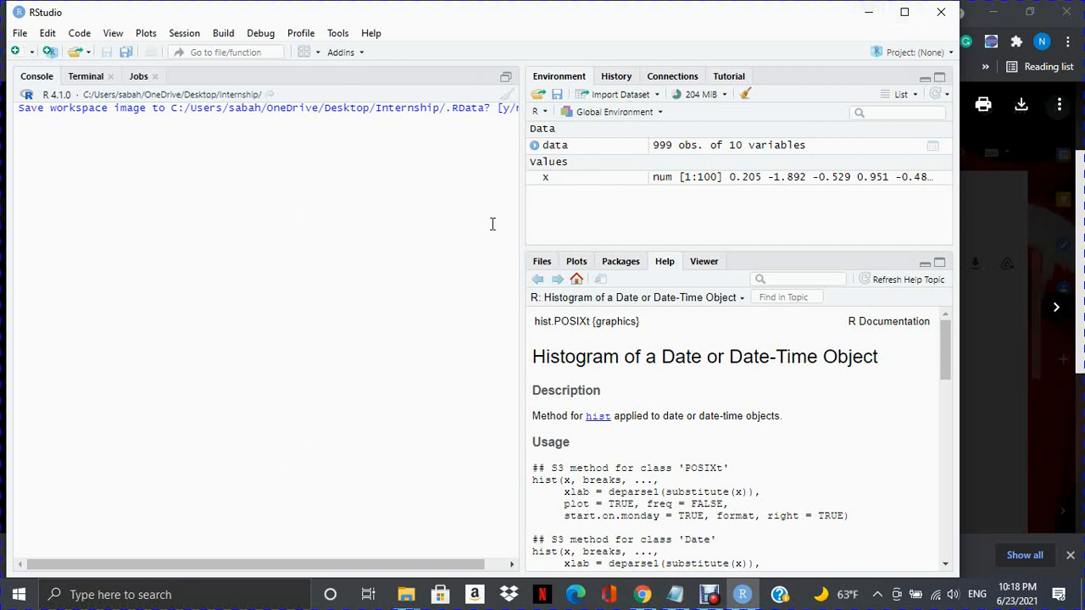
click(19, 33)
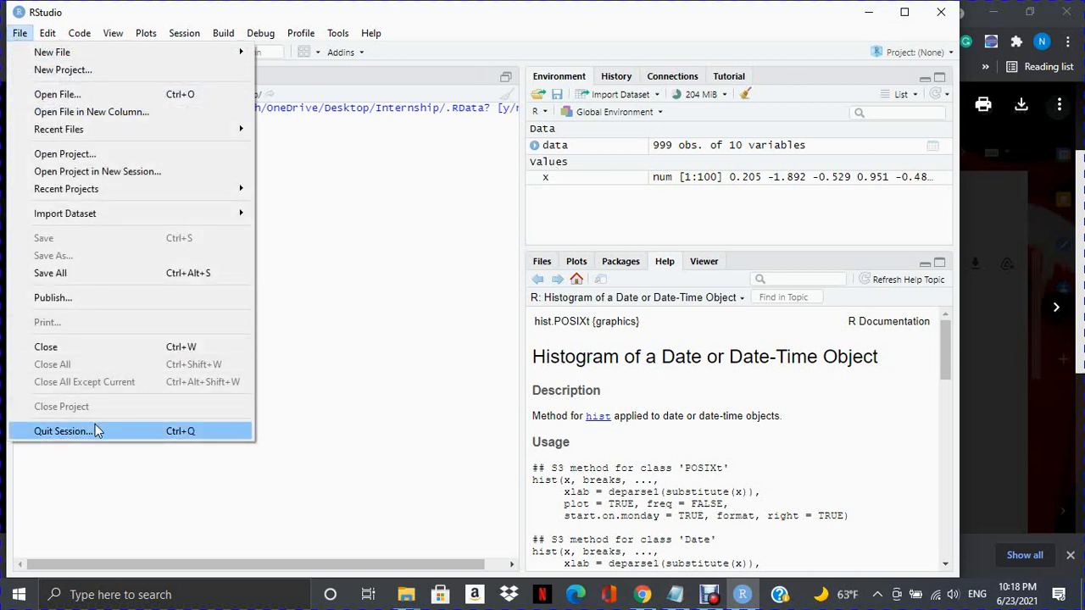
click(95, 431)
click(558, 321)
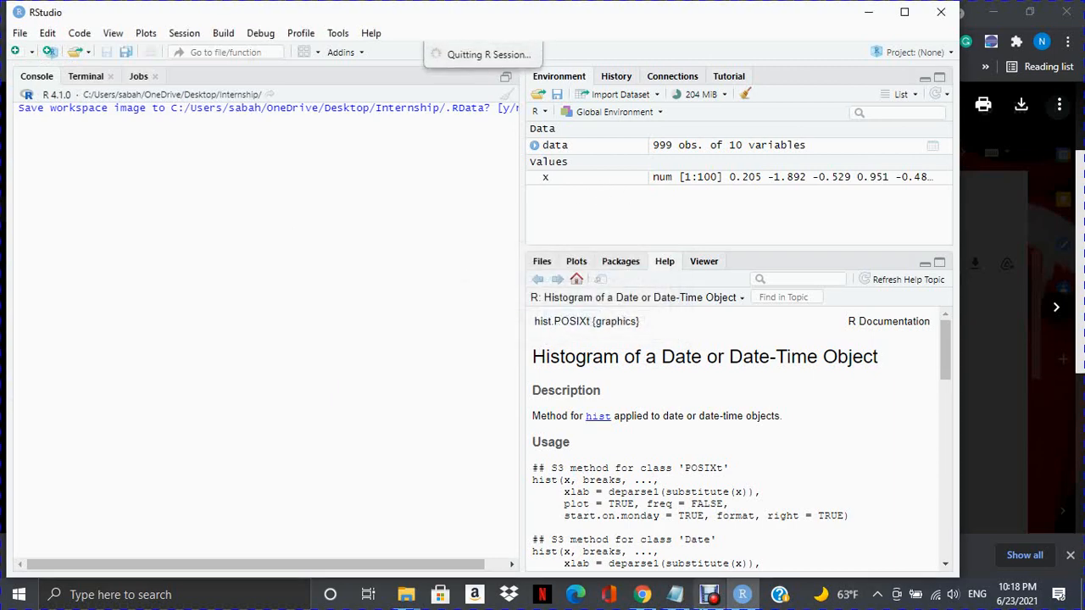
click(708, 594)
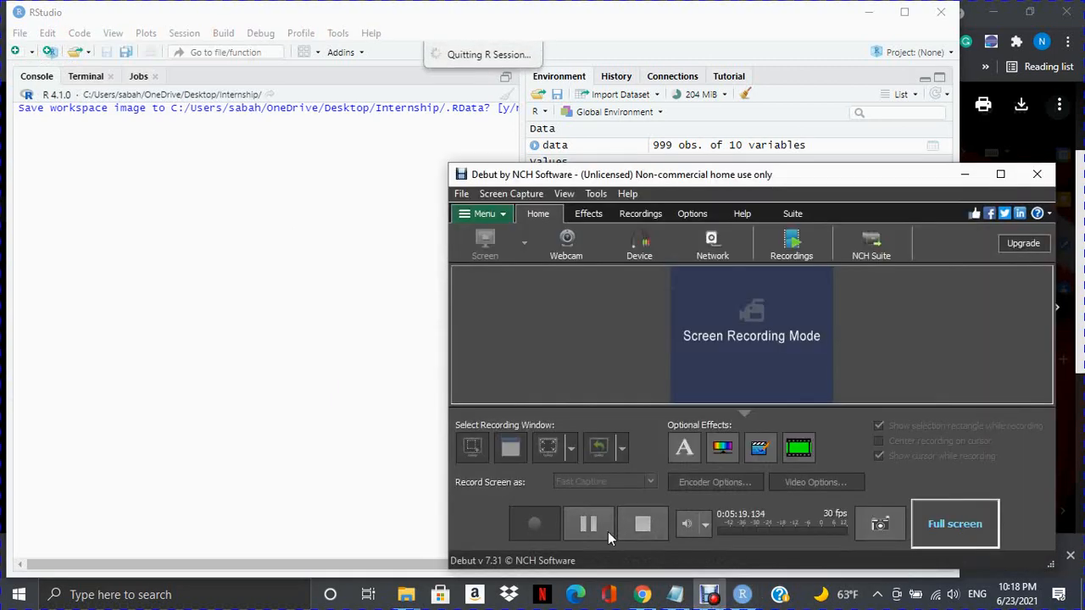